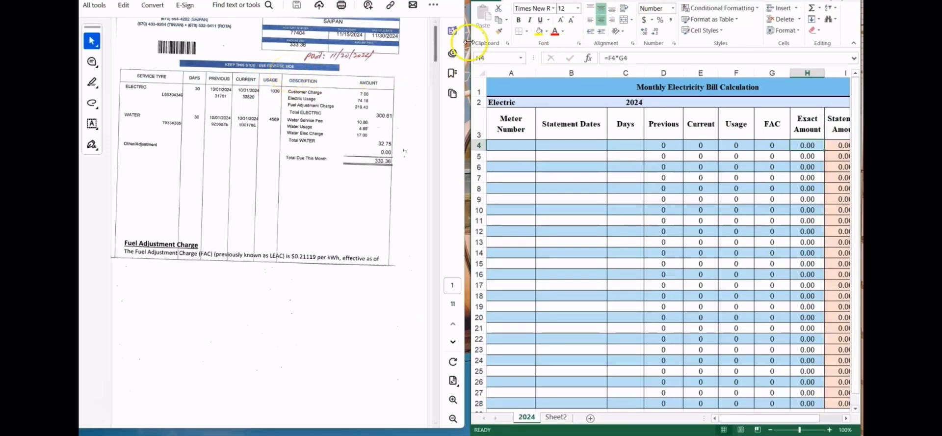
Step: Widen the spreadsheet window slightly and enter the electric meter number from the first bill in cell A4
{"action": "left_click_drag", "start_coordinate": [470, 35], "coordinate": [466, 36]}
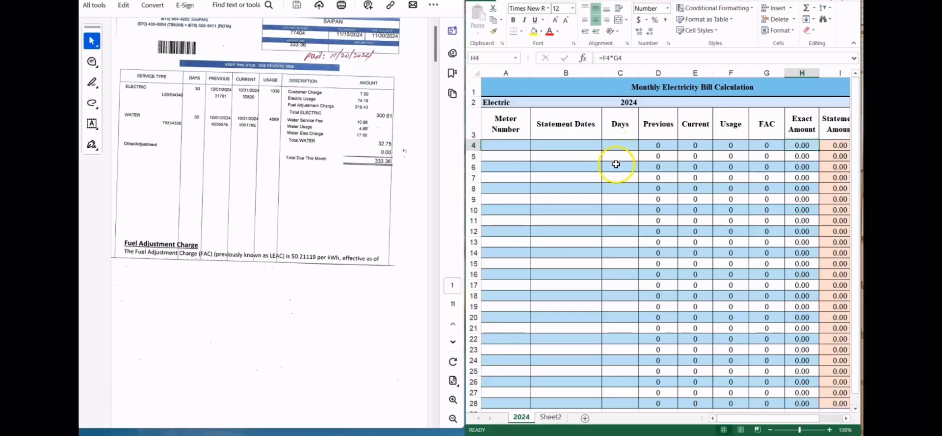
{"action": "left_click", "coordinate": [504, 145]}
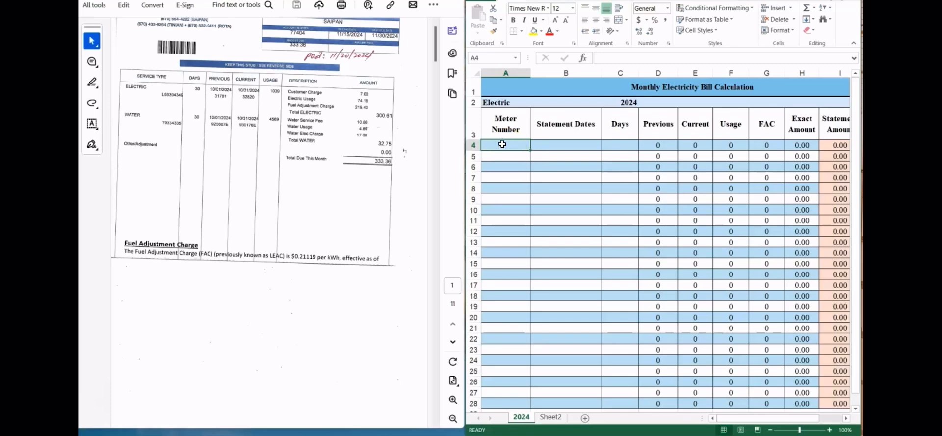
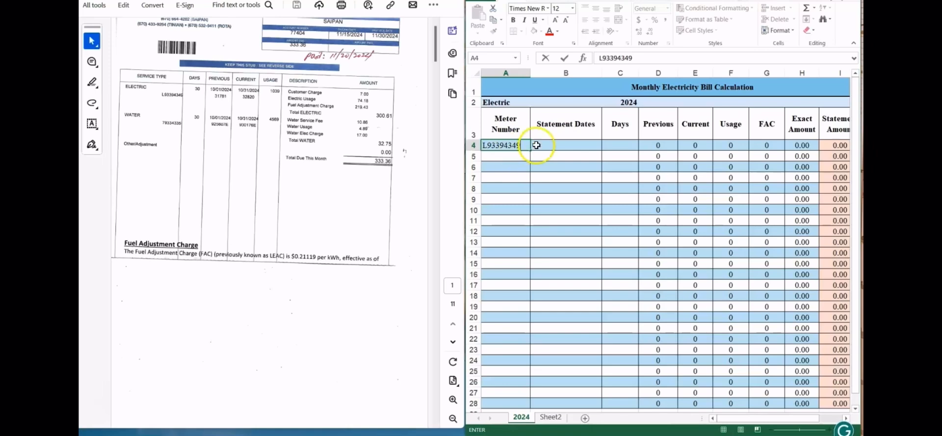
Step: Enter the statement dates 11/15/2024-11/30/2024 in cell B4 and widen column B to fit them
{"action": "left_click", "coordinate": [556, 143]}
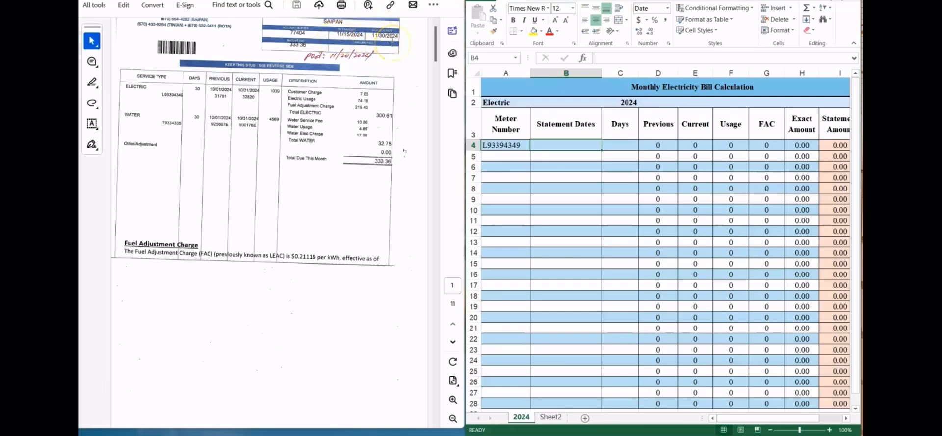
{"action": "left_click", "coordinate": [547, 145]}
{"action": "type", "text": "11/"}
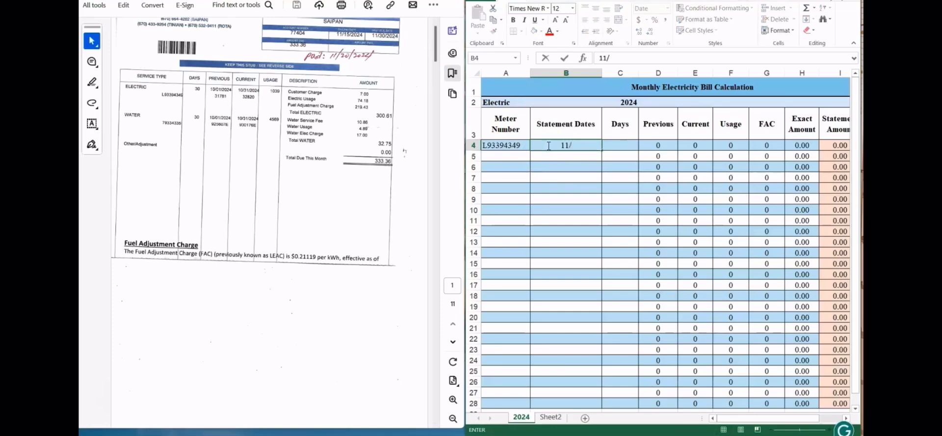
{"action": "type", "text": "15/2024-1"}
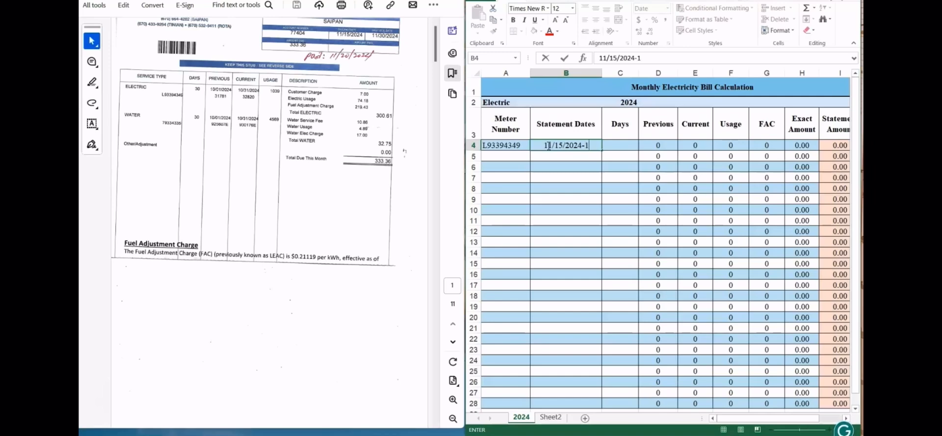
{"action": "type", "text": "1/30/202"}
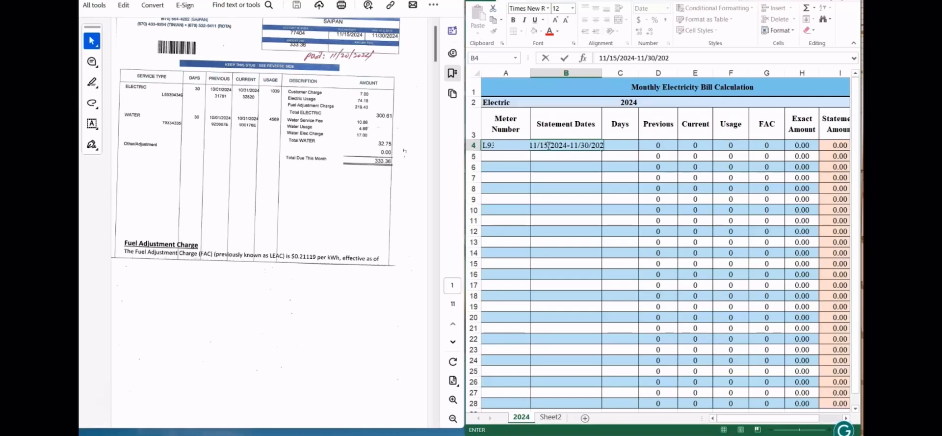
{"action": "type", "text": "4"}
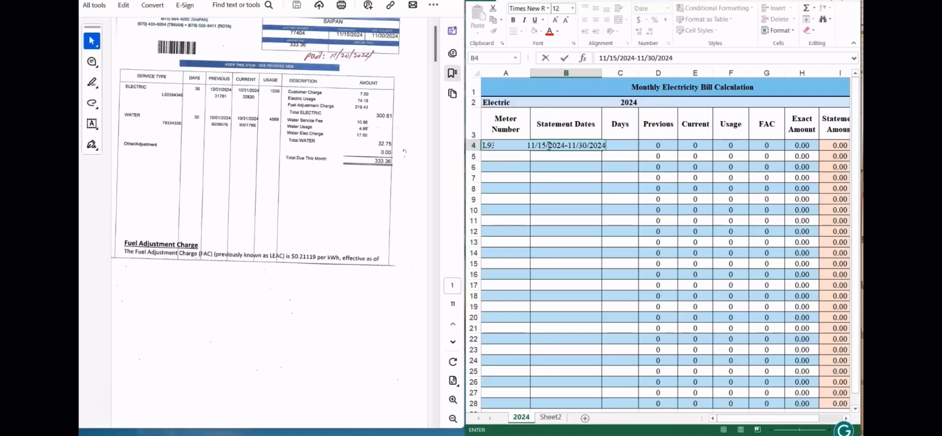
{"action": "left_click", "coordinate": [639, 157]}
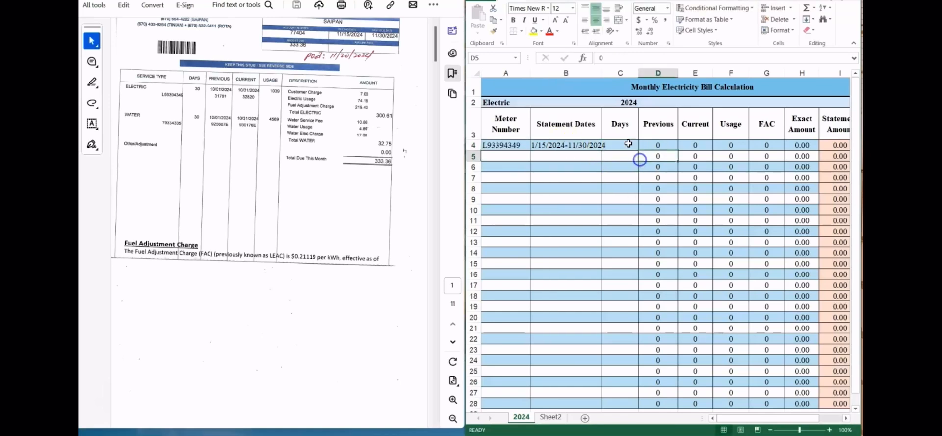
{"action": "left_click_drag", "start_coordinate": [602, 73], "coordinate": [612, 72]}
Step: Enter 30 as the number of days in cell C4
{"action": "left_click", "coordinate": [629, 145]}
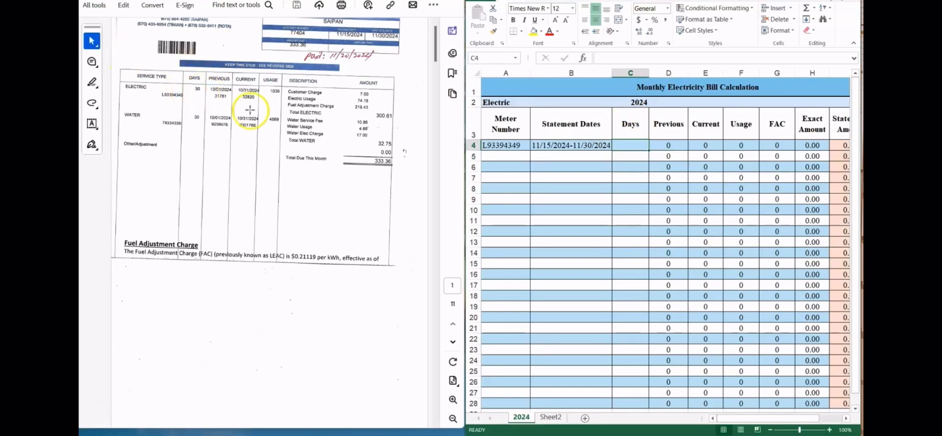
{"action": "left_click", "coordinate": [624, 143]}
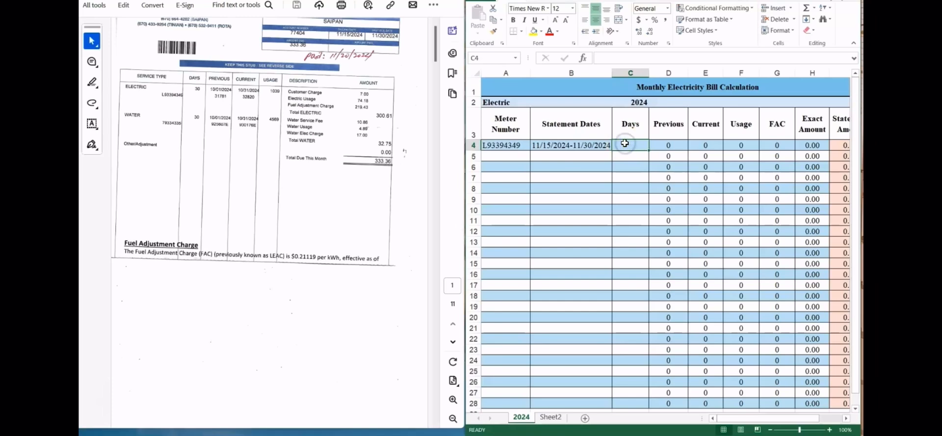
{"action": "double_click", "coordinate": [626, 144]}
{"action": "type", "text": "30"}
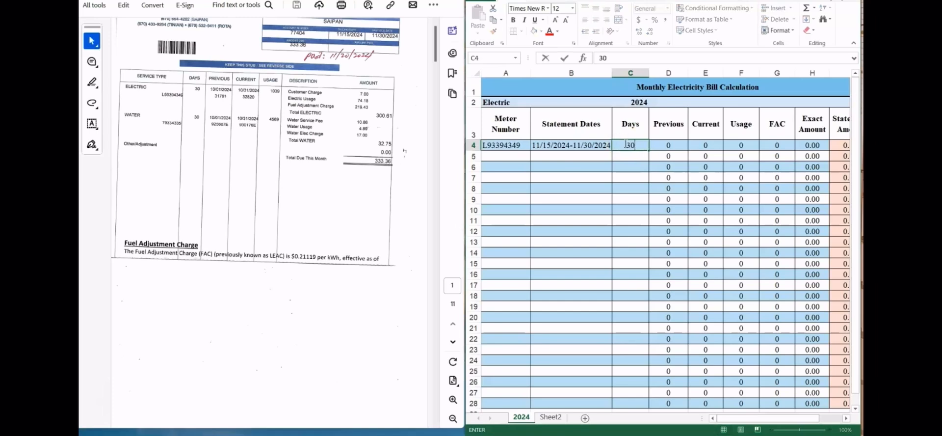
Step: Enter the electric meter readings in row 4: 31781 as Previous and 32820 as Current
{"action": "left_click", "coordinate": [672, 146]}
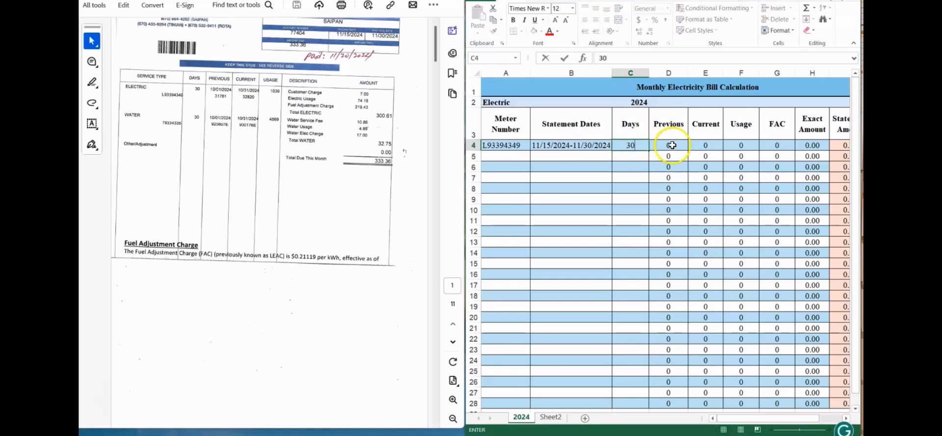
{"action": "left_click", "coordinate": [672, 146]}
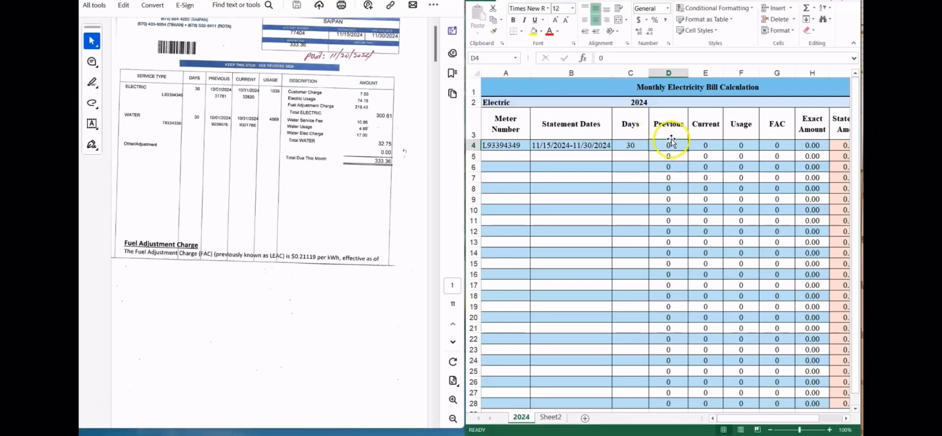
{"action": "left_click", "coordinate": [668, 147]}
{"action": "type", "text": "31"}
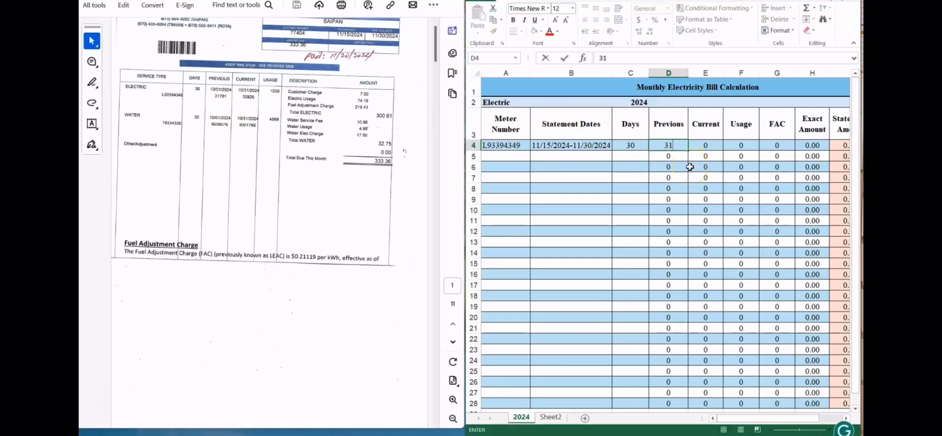
{"action": "type", "text": "781"}
{"action": "left_click", "coordinate": [705, 145]}
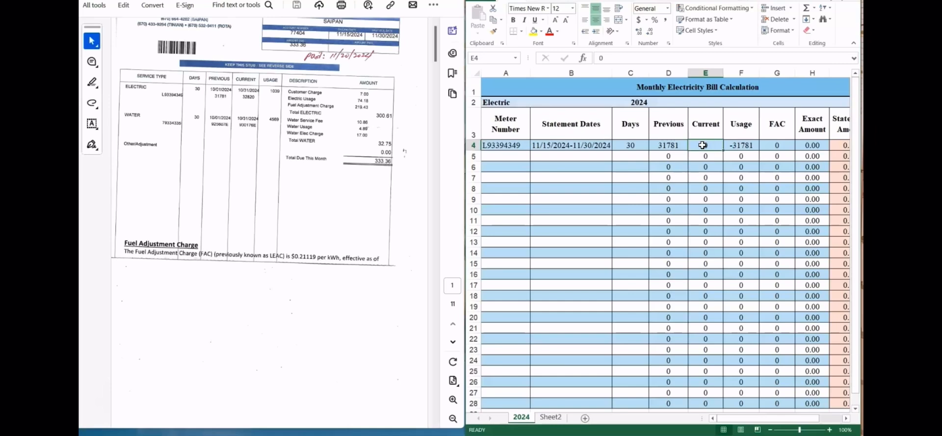
{"action": "type", "text": "3282"}
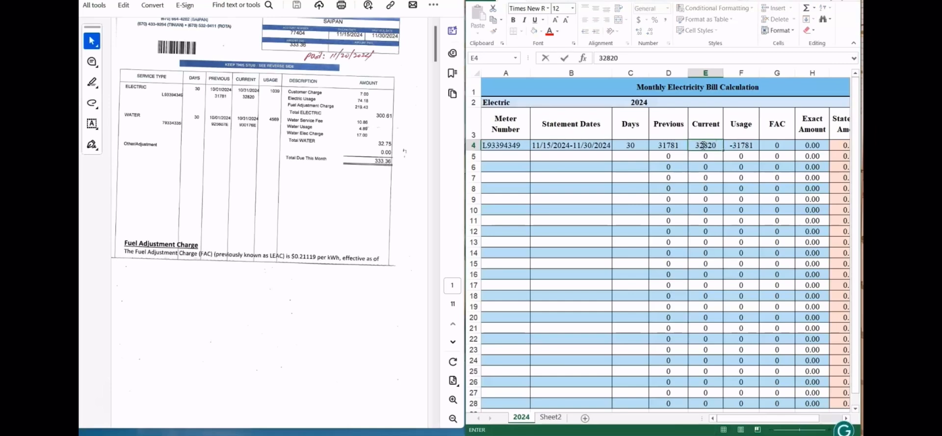
{"action": "left_click", "coordinate": [740, 145]}
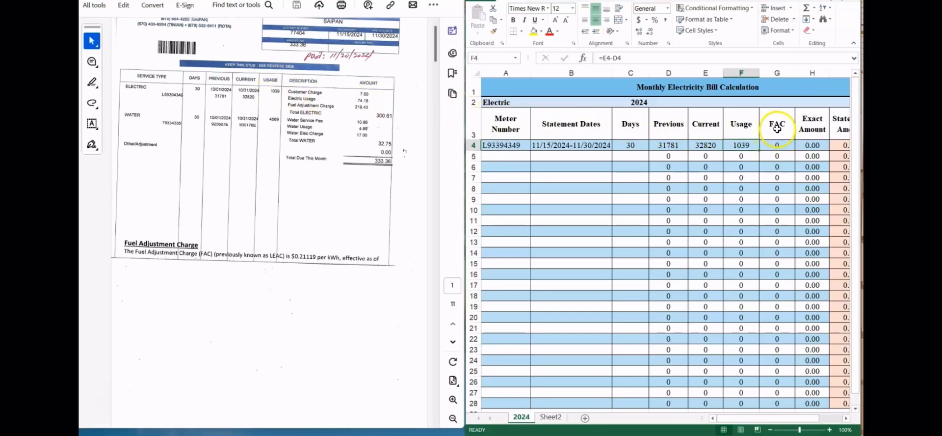
Step: Enter the fuel adjustment charge rate 0.21119 in the FAC cell of row 4
{"action": "left_click", "coordinate": [779, 145]}
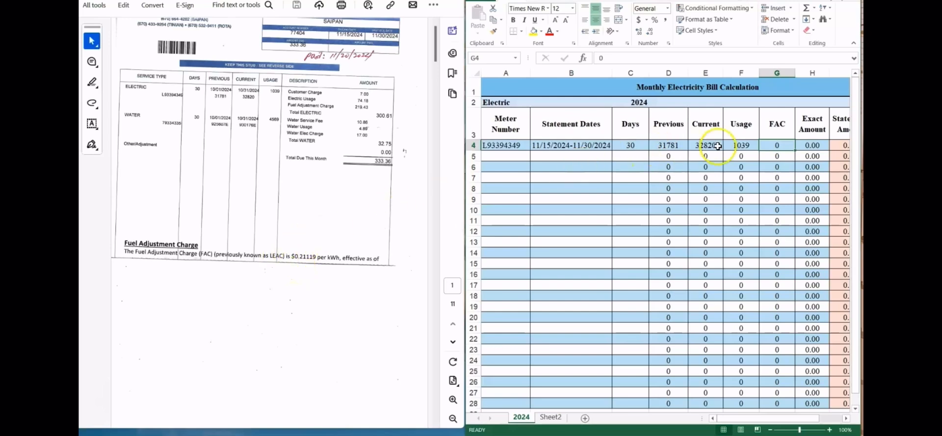
{"action": "left_click", "coordinate": [777, 145]}
{"action": "type", "text": "0.21119"}
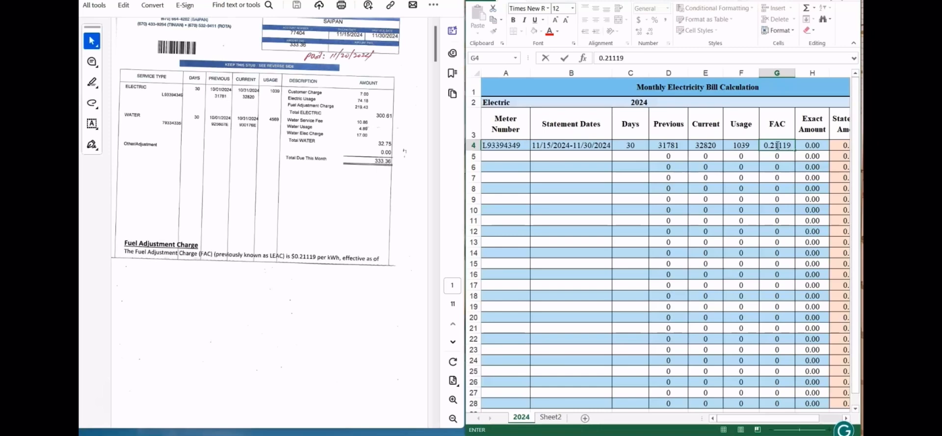
{"action": "left_click", "coordinate": [807, 157]}
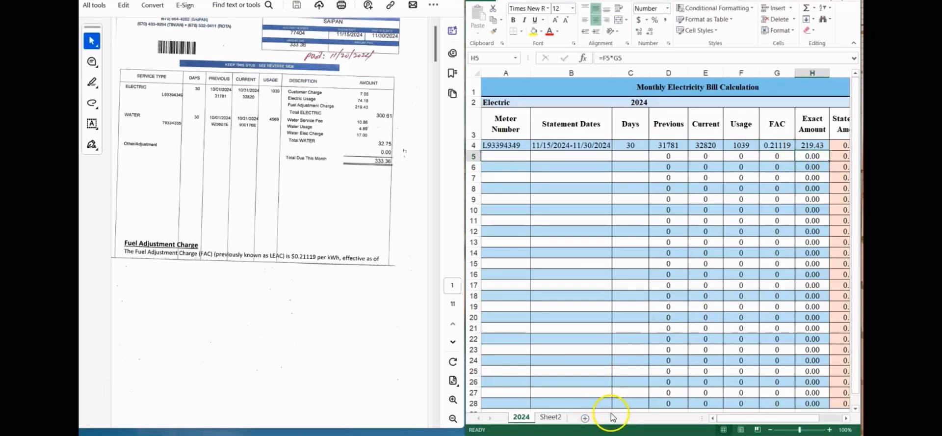
Step: Enter the billed fuel adjustment charge 219.43 as row 4's Statement Amount and check the Off Amount cells
{"action": "left_click_drag", "start_coordinate": [717, 417], "coordinate": [744, 417]}
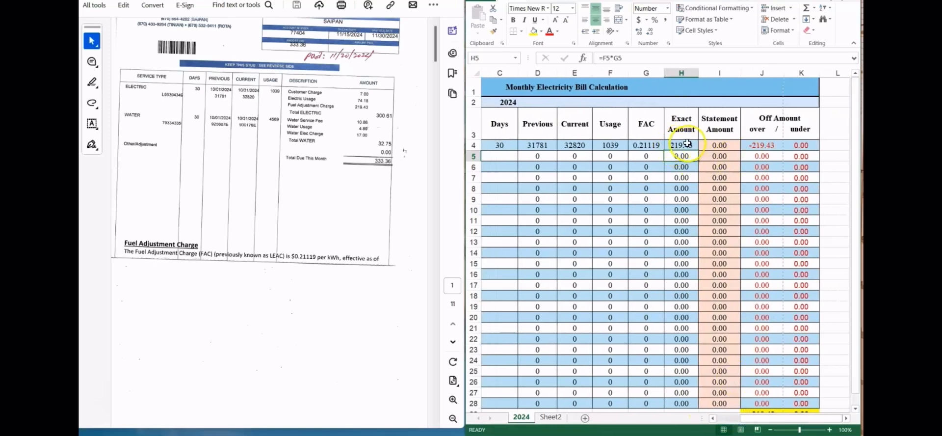
{"action": "left_click", "coordinate": [675, 145]}
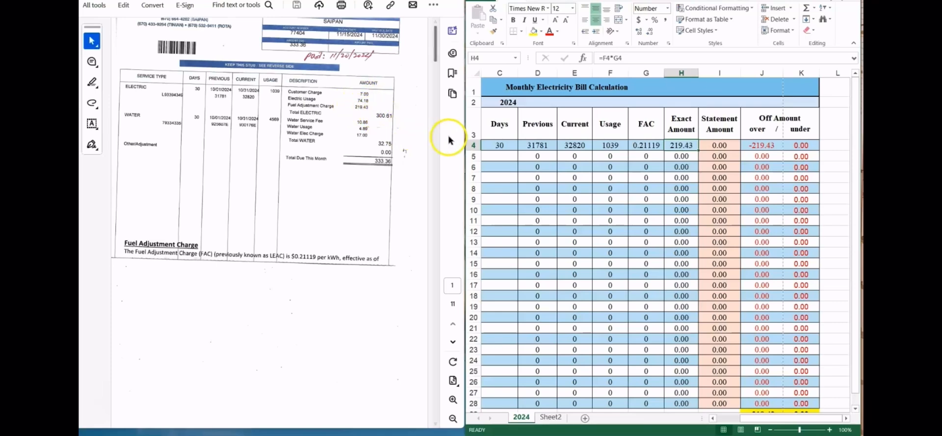
{"action": "left_click", "coordinate": [720, 145]}
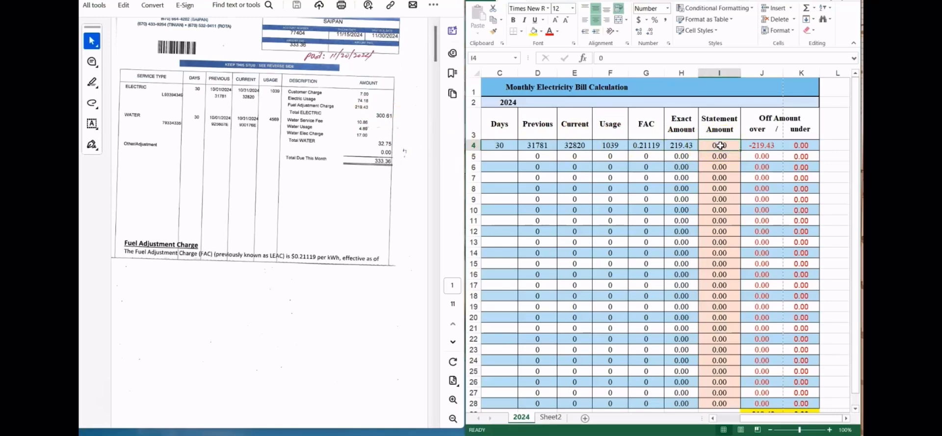
{"action": "type", "text": "219"}
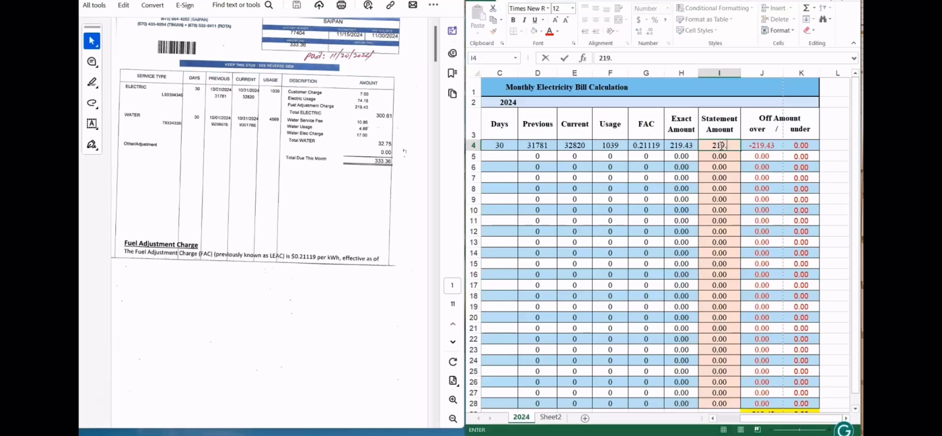
{"action": "type", "text": ".43"}
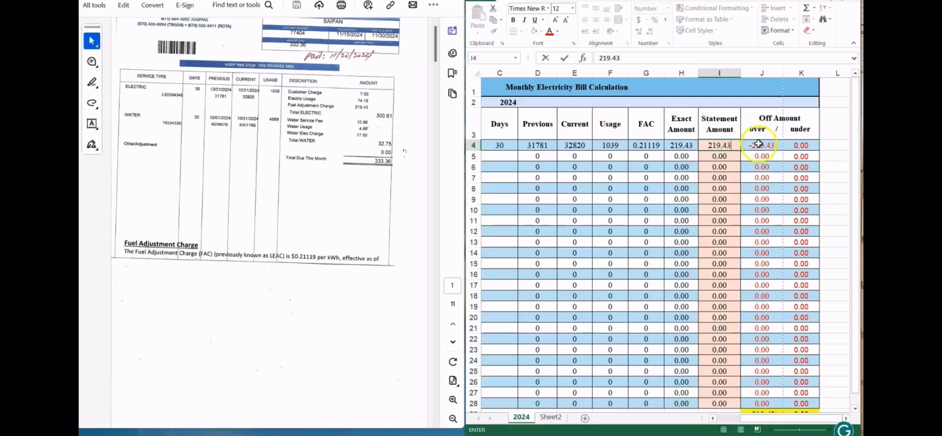
{"action": "left_click", "coordinate": [758, 145]}
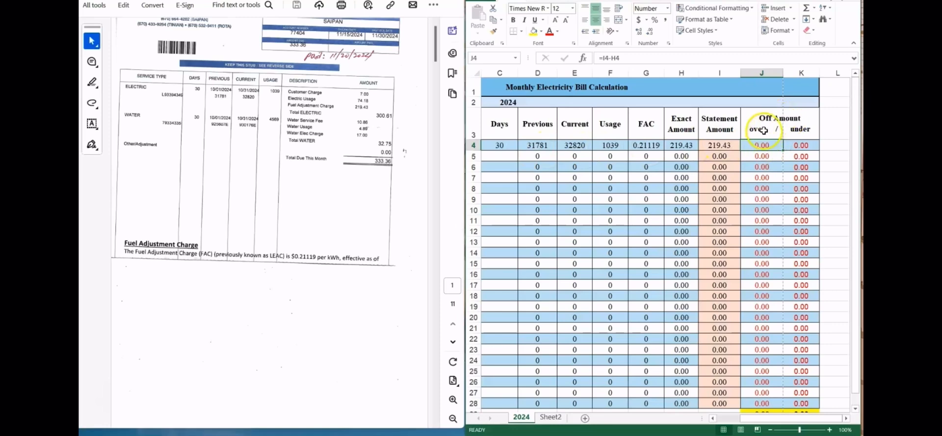
{"action": "left_click", "coordinate": [796, 145]}
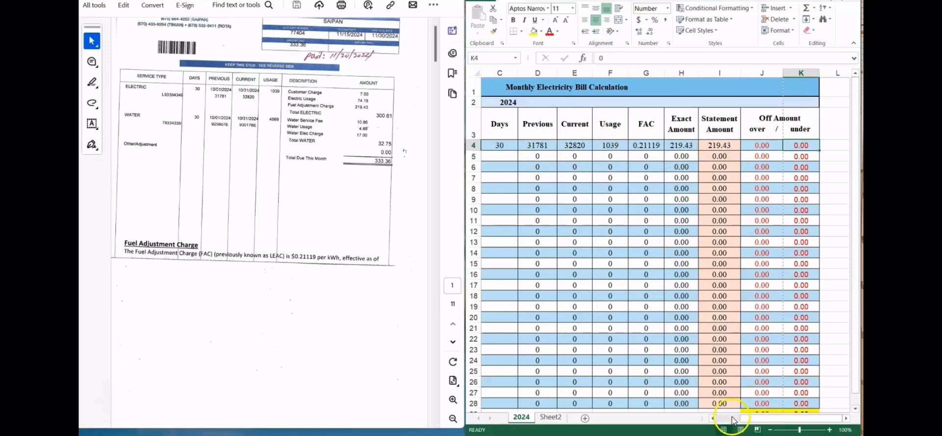
Step: Go to the second bill in the PDF and enter the statement dates 10/11/2024-10/26/2024 in cell B5
{"action": "left_click_drag", "start_coordinate": [753, 418], "coordinate": [729, 420]}
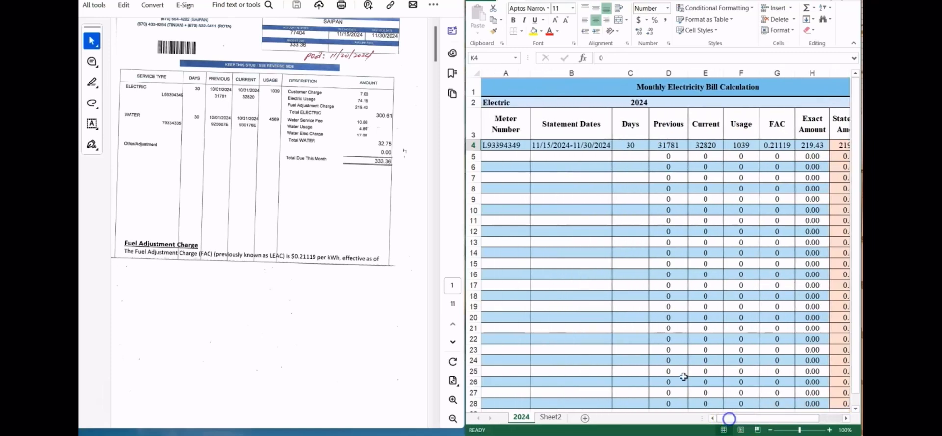
{"action": "left_click", "coordinate": [499, 159]}
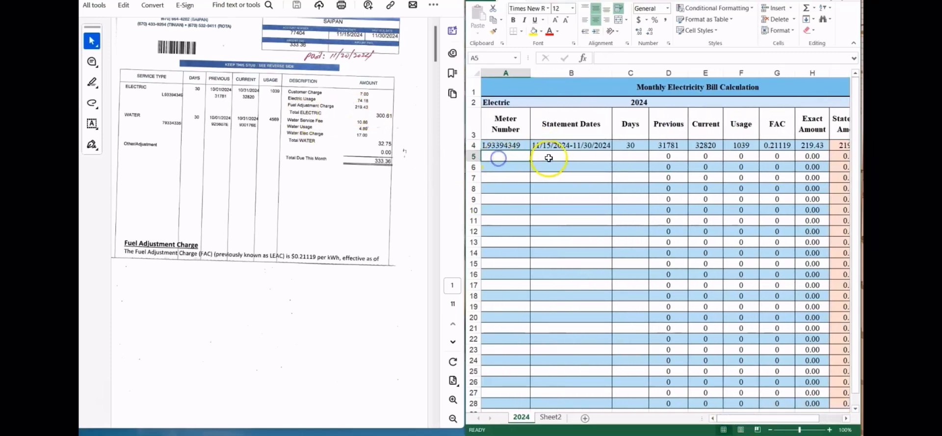
{"action": "left_click", "coordinate": [548, 157]}
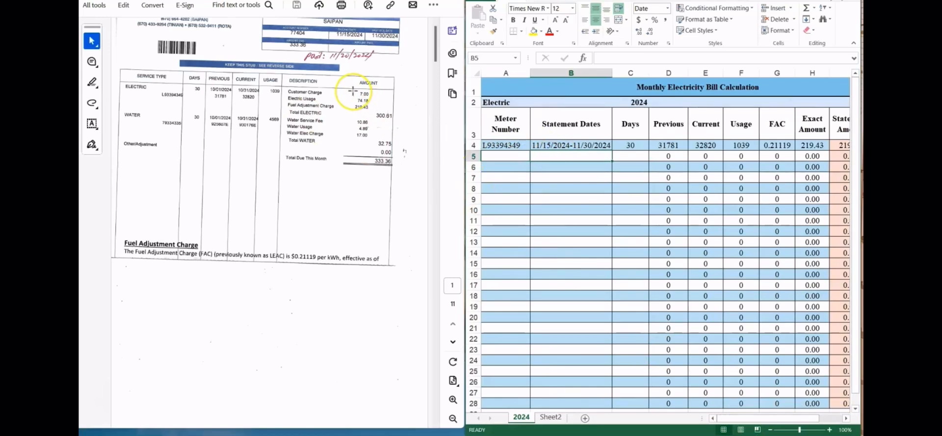
{"action": "scroll", "coordinate": [353, 91], "scroll_direction": "down", "scroll_amount": 2}
{"action": "scroll", "coordinate": [352, 91], "scroll_direction": "down", "scroll_amount": 3}
{"action": "scroll", "coordinate": [353, 90], "scroll_direction": "up", "scroll_amount": 4}
{"action": "scroll", "coordinate": [353, 89], "scroll_direction": "down", "scroll_amount": 2}
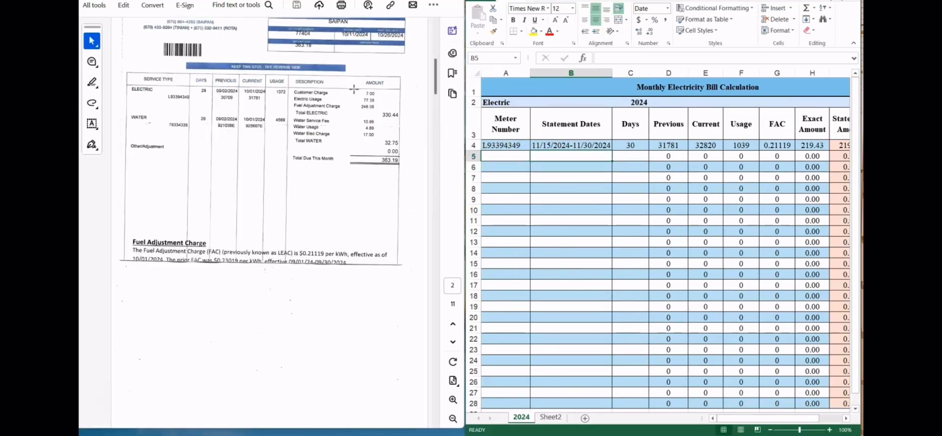
{"action": "left_click", "coordinate": [546, 156]}
{"action": "type", "text": "10/11/2024-10"}
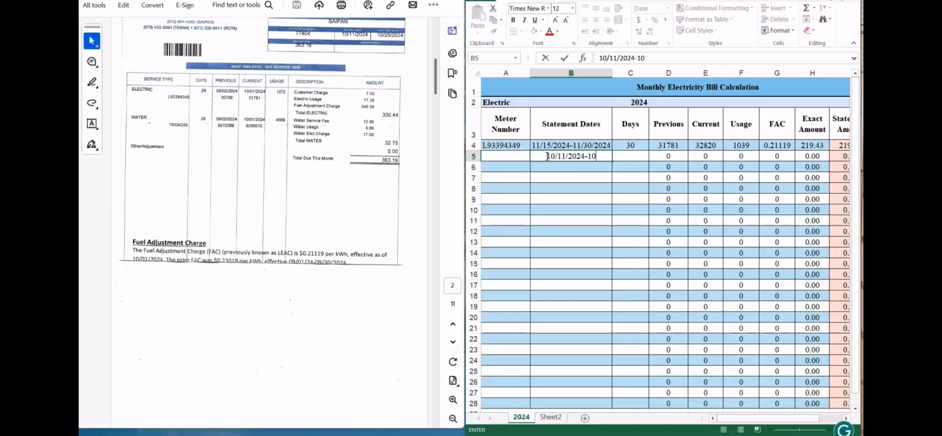
{"action": "type", "text": "/26/2024"}
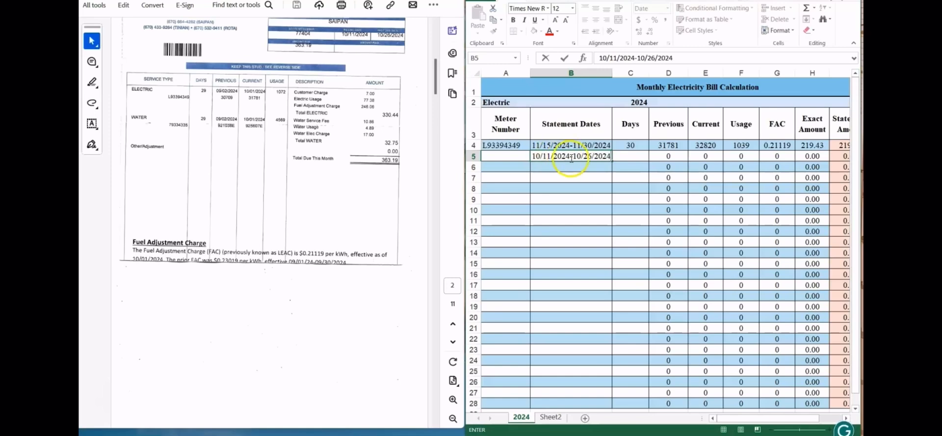
Step: Enter 29 in the Days cell of row 5 and reduce that row's height to match its neighbours
{"action": "left_click", "coordinate": [623, 156]}
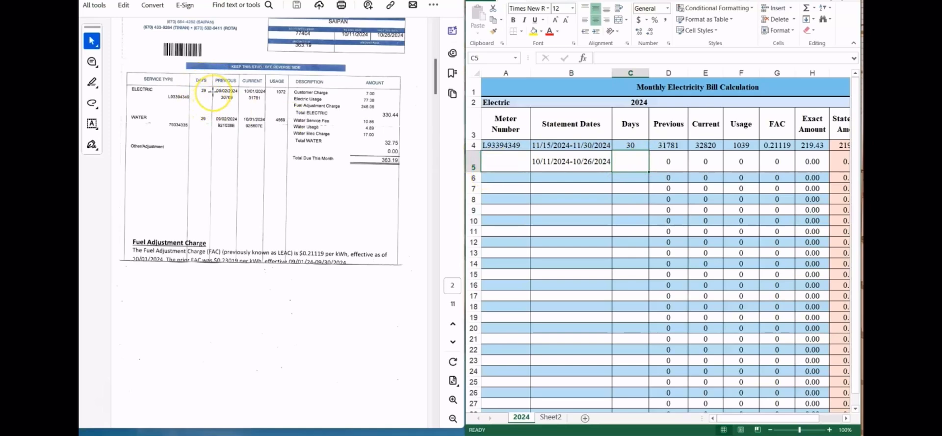
{"action": "left_click", "coordinate": [626, 162]}
{"action": "type", "text": "29"}
{"action": "left_click", "coordinate": [648, 177]}
{"action": "left_click_drag", "start_coordinate": [475, 172], "coordinate": [475, 165]}
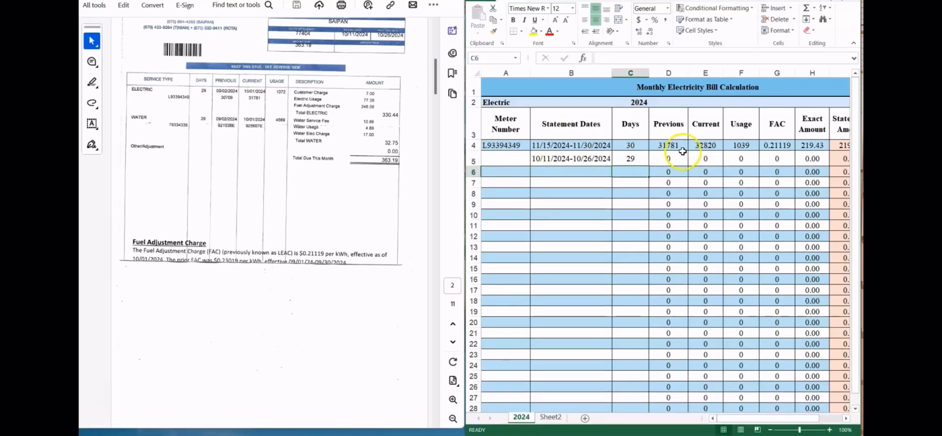
{"action": "left_click", "coordinate": [670, 157]}
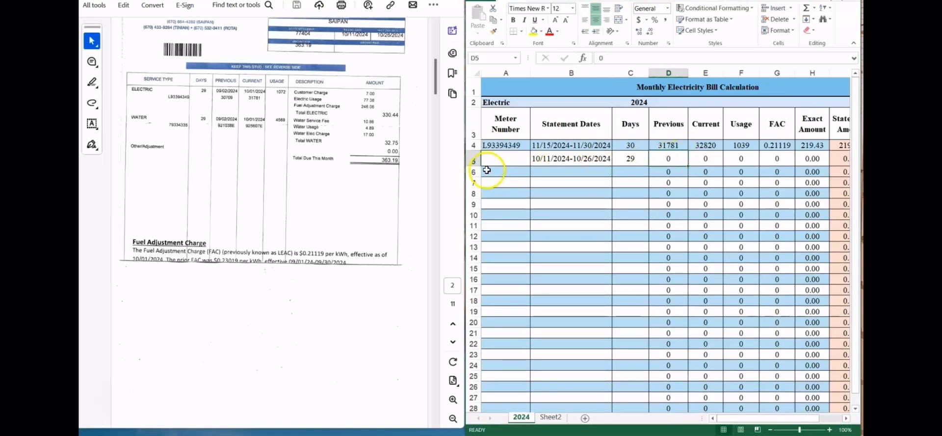
{"action": "left_click_drag", "start_coordinate": [476, 166], "coordinate": [477, 163]}
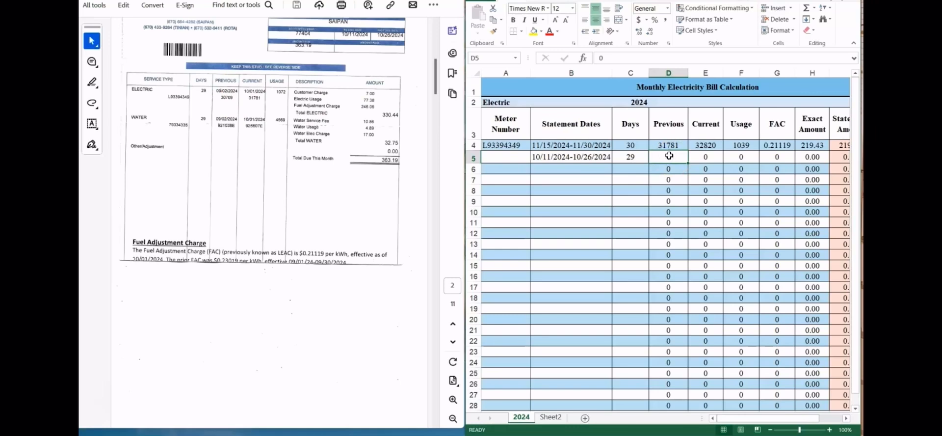
Step: Enter the electric meter readings in row 5: 30709 as Previous and 31781 as Current, and check the Usage cell
{"action": "type", "text": "30709"}
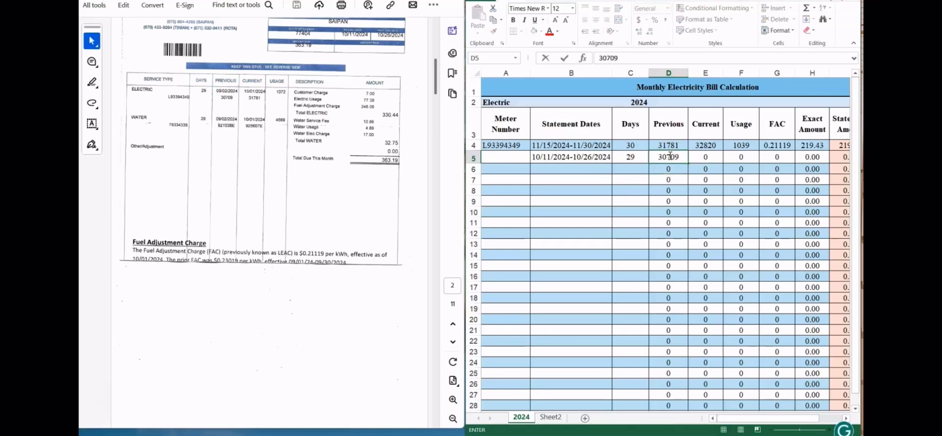
{"action": "left_click", "coordinate": [716, 157]}
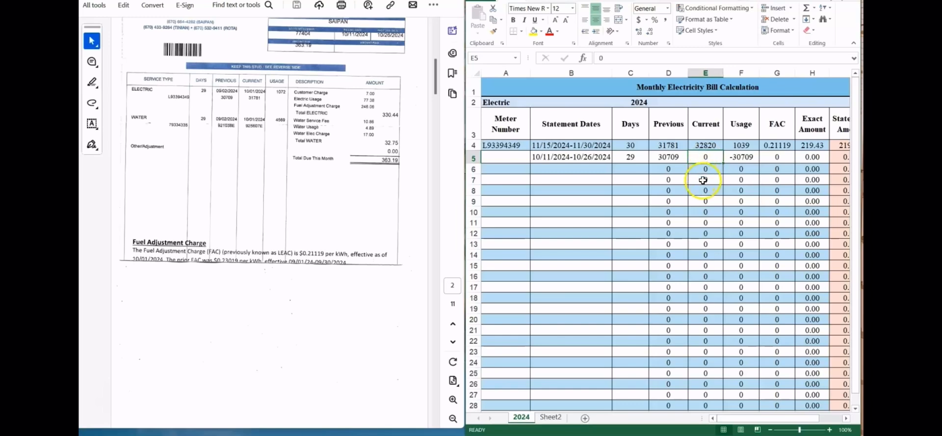
{"action": "type", "text": "7"}
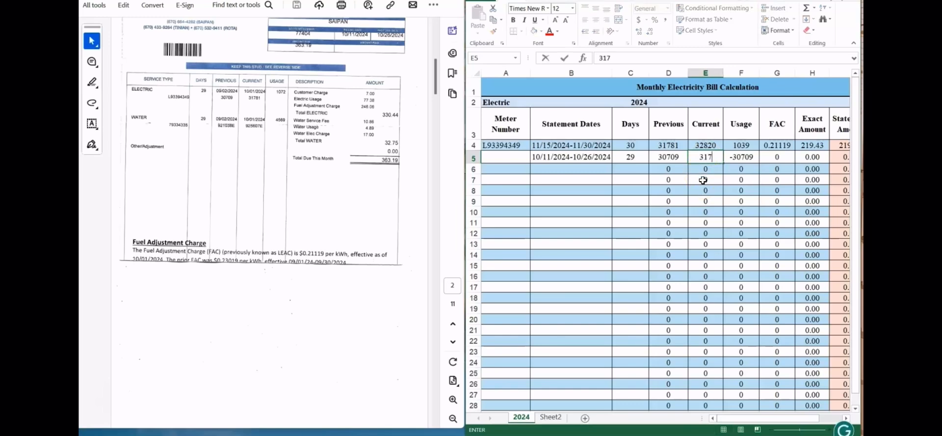
{"action": "type", "text": "81"}
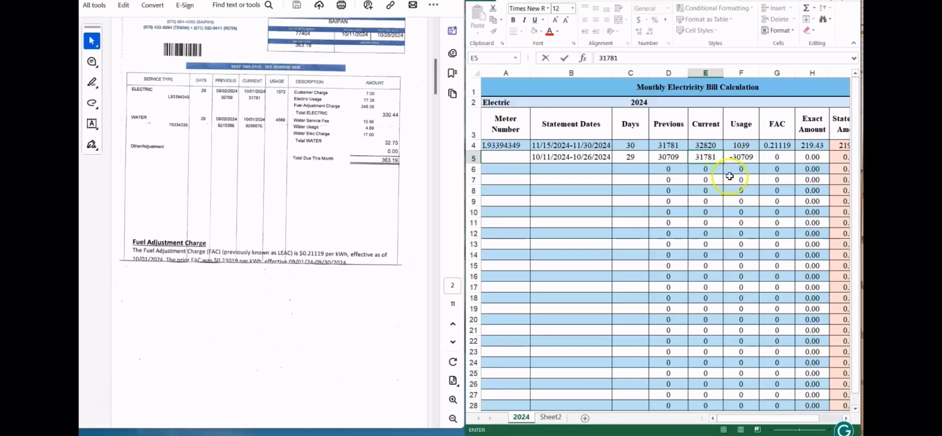
{"action": "left_click", "coordinate": [745, 158]}
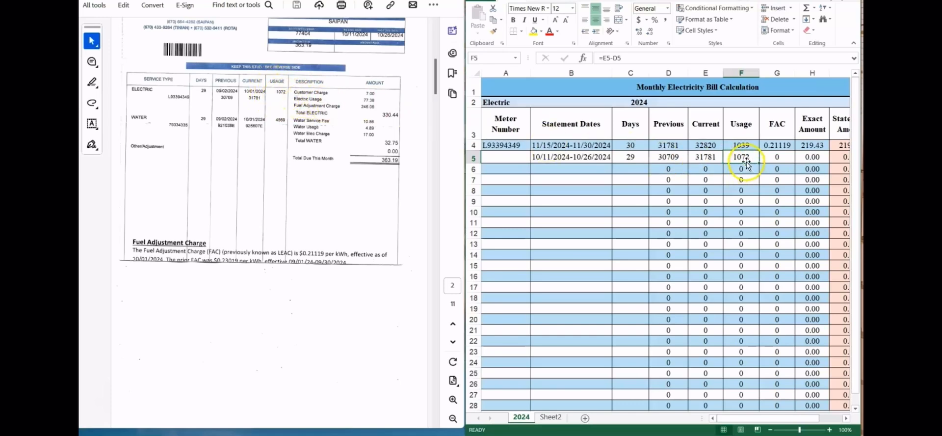
Step: Enter the fuel adjustment charge rate 0.21119 in the FAC cell of row 5 and check its Exact Amount
{"action": "left_click", "coordinate": [779, 157]}
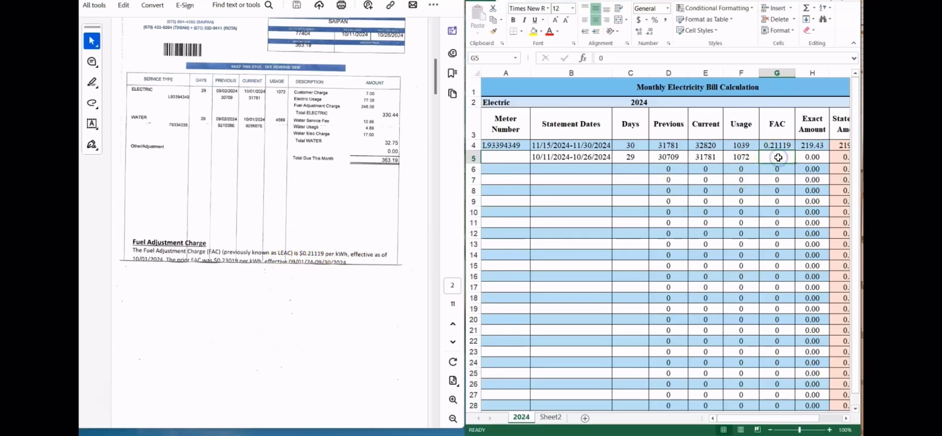
{"action": "type", "text": "0."}
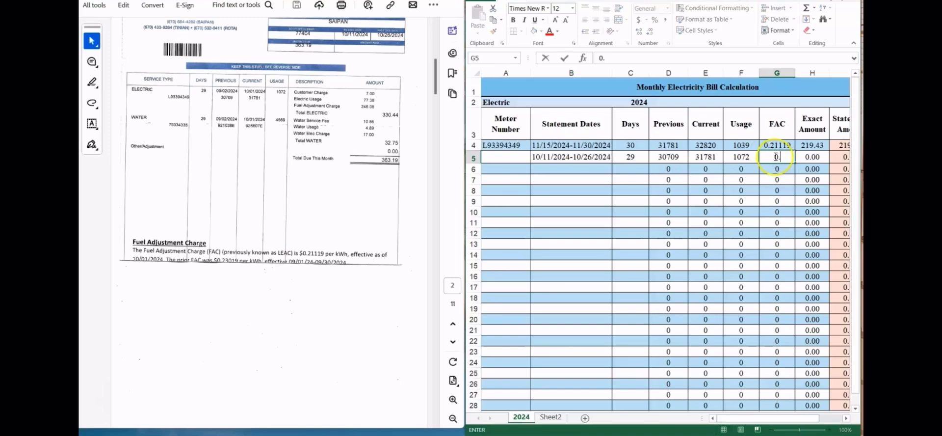
{"action": "type", "text": "21119"}
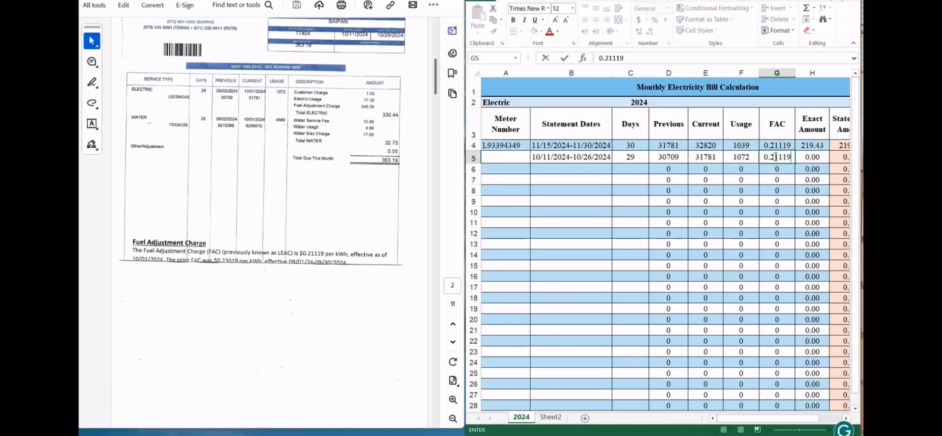
{"action": "left_click", "coordinate": [813, 156]}
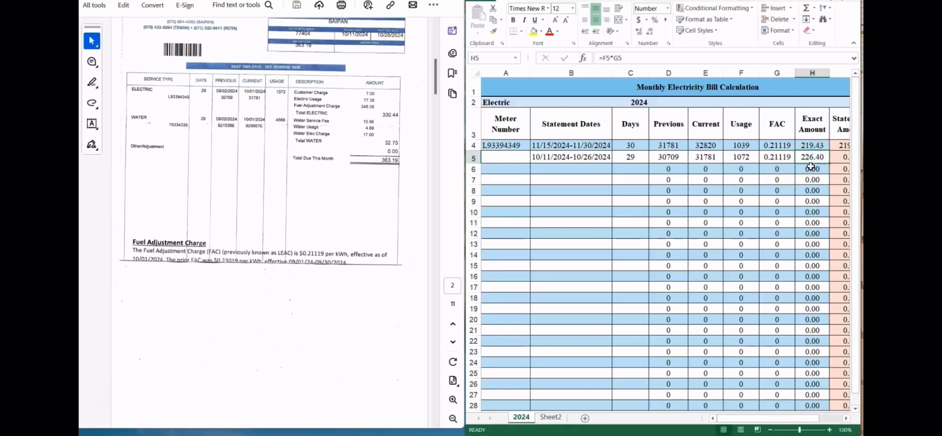
Step: Enter the billed fuel adjustment charge 246.06 as row 5's Statement Amount and check the Off Amount over cell
{"action": "left_click_drag", "start_coordinate": [724, 418], "coordinate": [740, 414]}
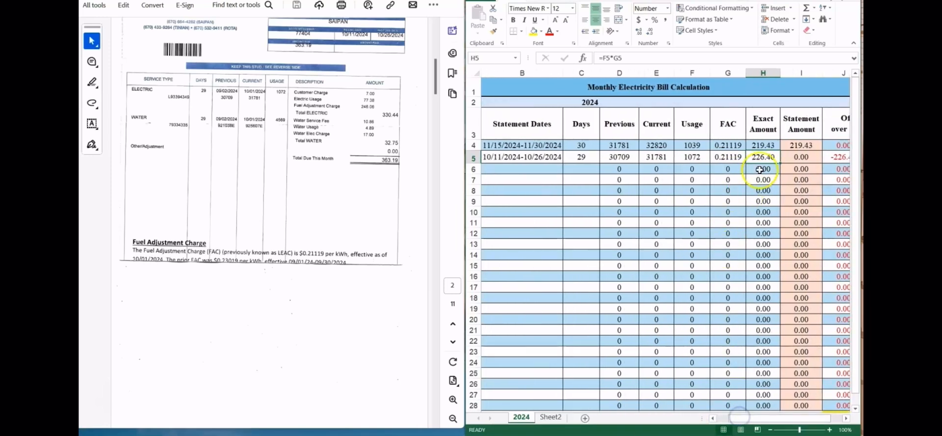
{"action": "left_click_drag", "start_coordinate": [780, 418], "coordinate": [789, 418]}
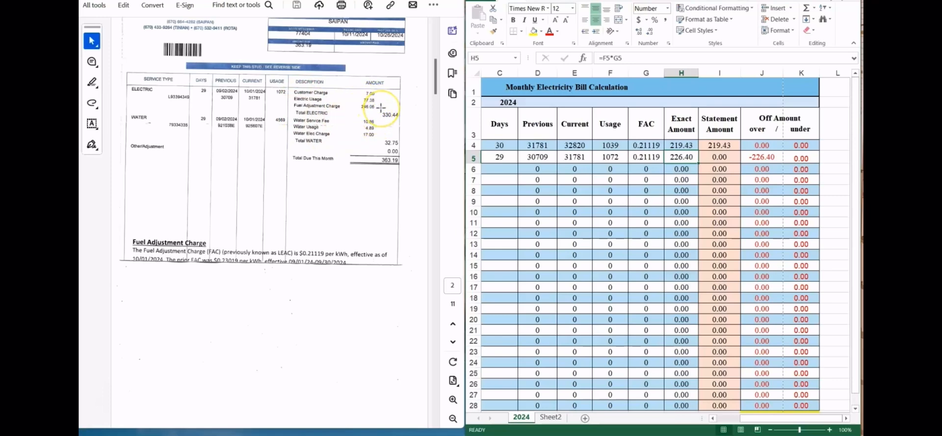
{"action": "left_click", "coordinate": [713, 157]}
{"action": "type", "text": "246"}
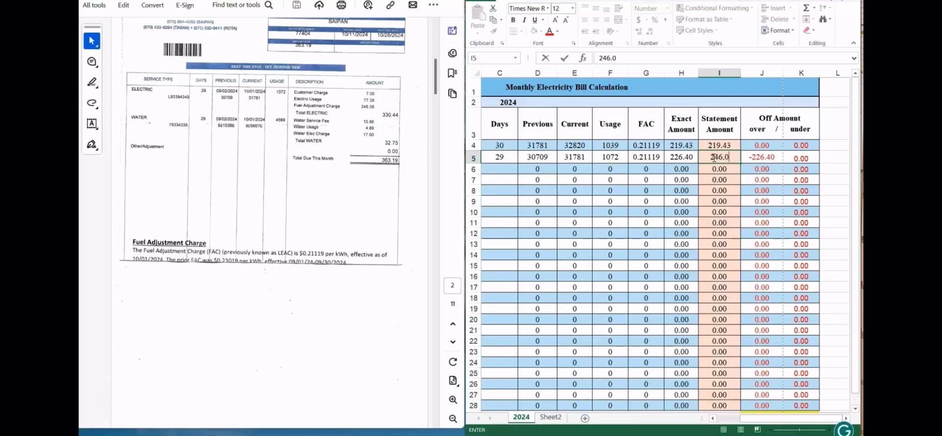
{"action": "type", "text": ".06"}
{"action": "left_click", "coordinate": [761, 157]}
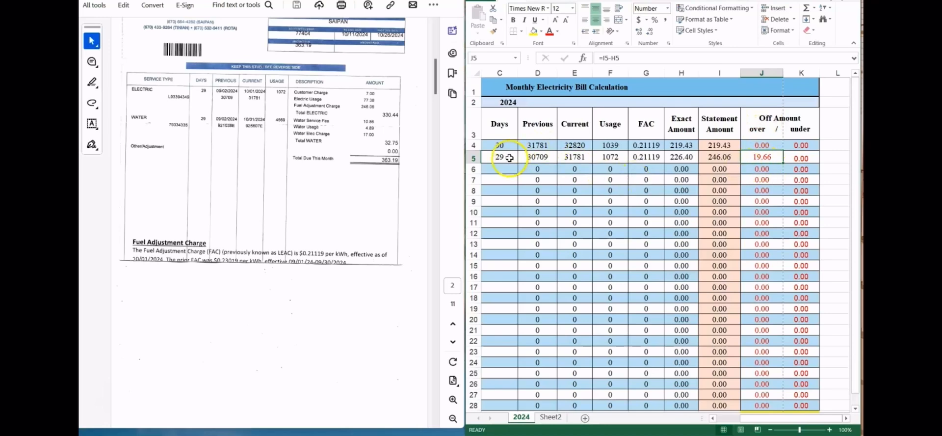
Step: Go to the third bill in the PDF and enter the statement dates 9/16/2024-10/1/2024 in cell B6
{"action": "left_click_drag", "start_coordinate": [750, 423], "coordinate": [717, 421]}
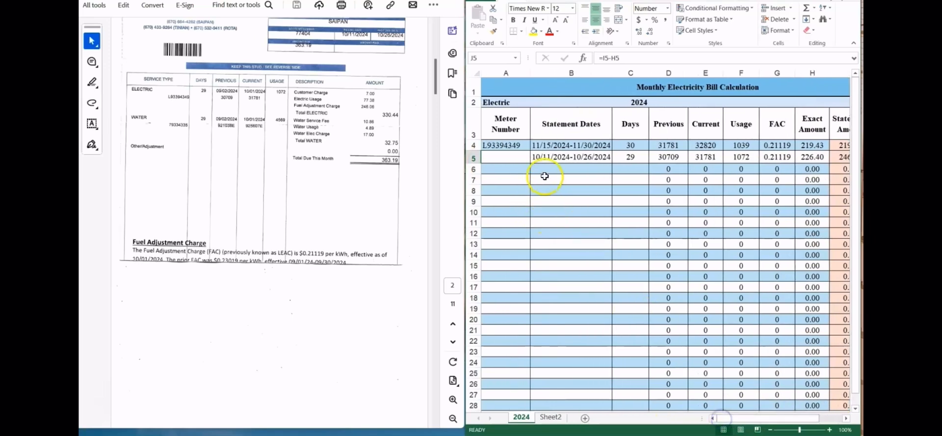
{"action": "left_click", "coordinate": [544, 167]}
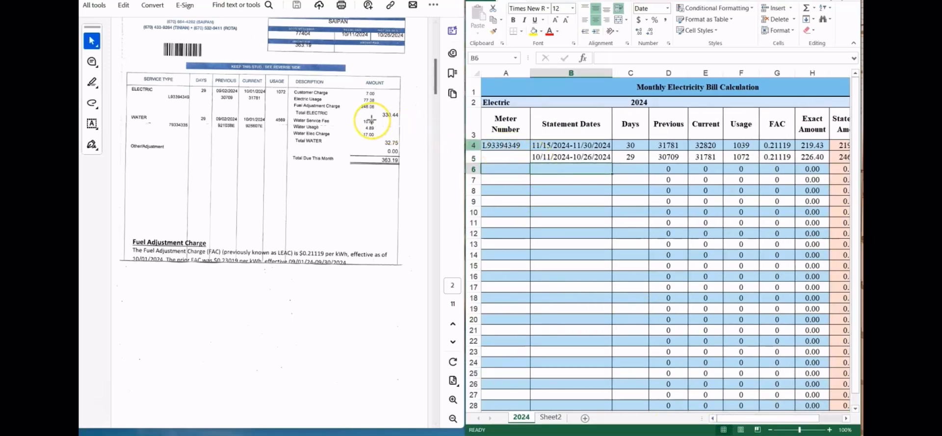
{"action": "scroll", "coordinate": [372, 119], "scroll_direction": "down", "scroll_amount": 3}
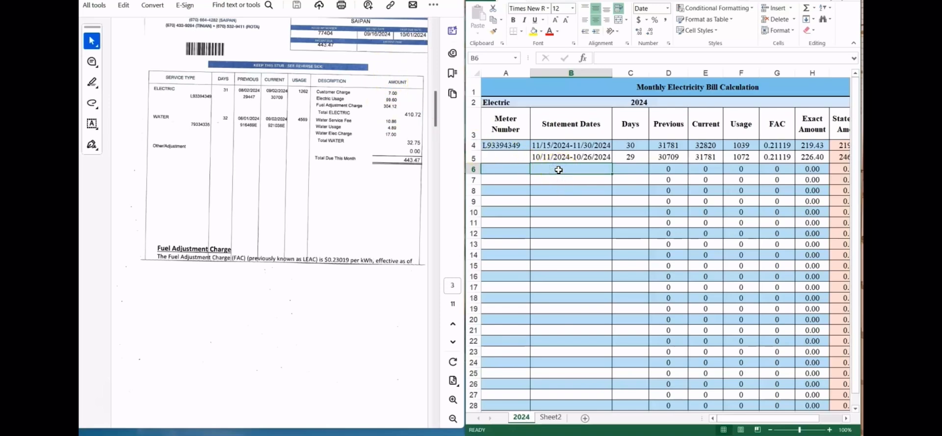
{"action": "type", "text": "9"}
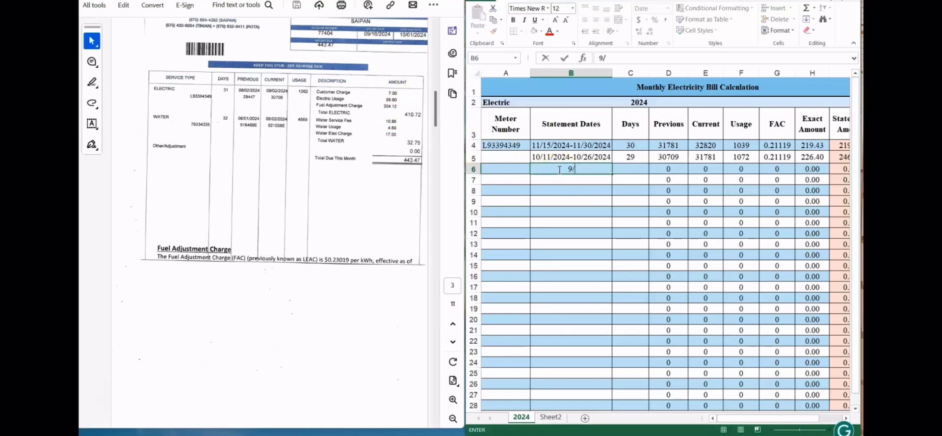
{"action": "type", "text": "/16/2024-"}
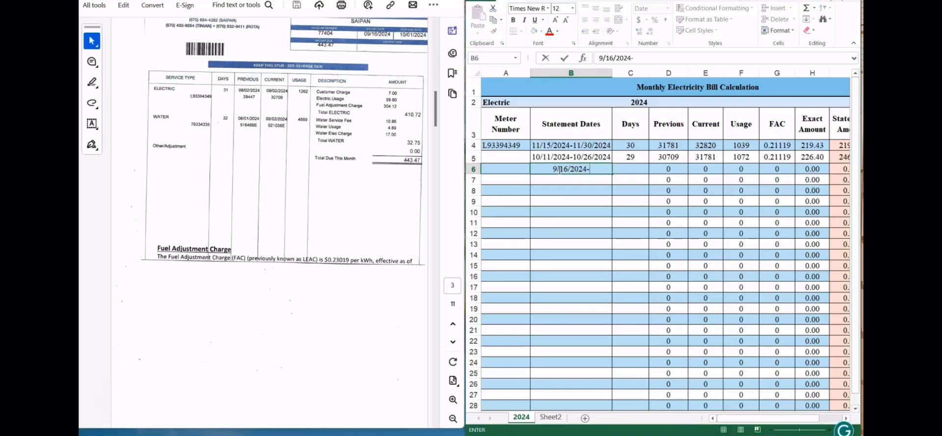
{"action": "type", "text": "10/1/"}
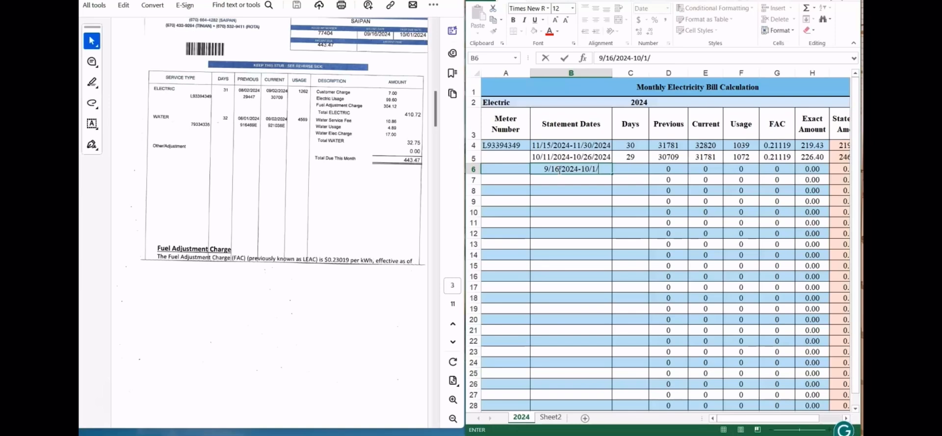
{"action": "type", "text": "2024"}
{"action": "left_click", "coordinate": [616, 169]}
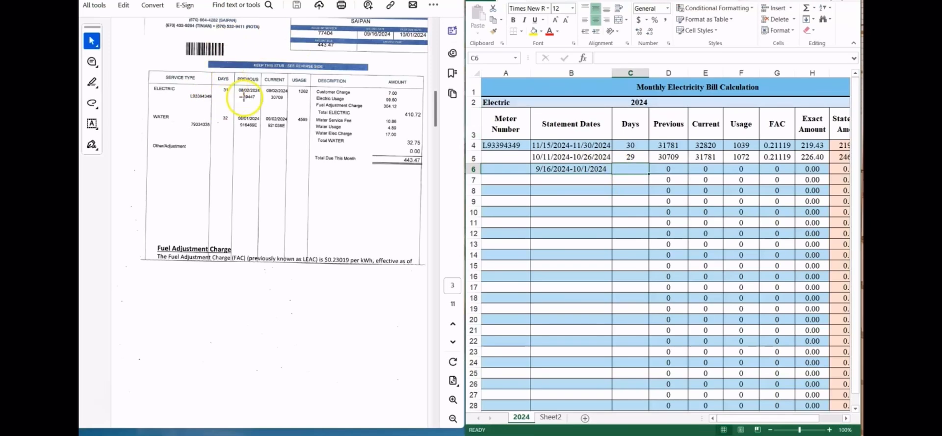
Step: Enter the third bill's 31 electric service days in the Days cell of row 6
{"action": "left_click", "coordinate": [633, 167]}
{"action": "type", "text": "31"}
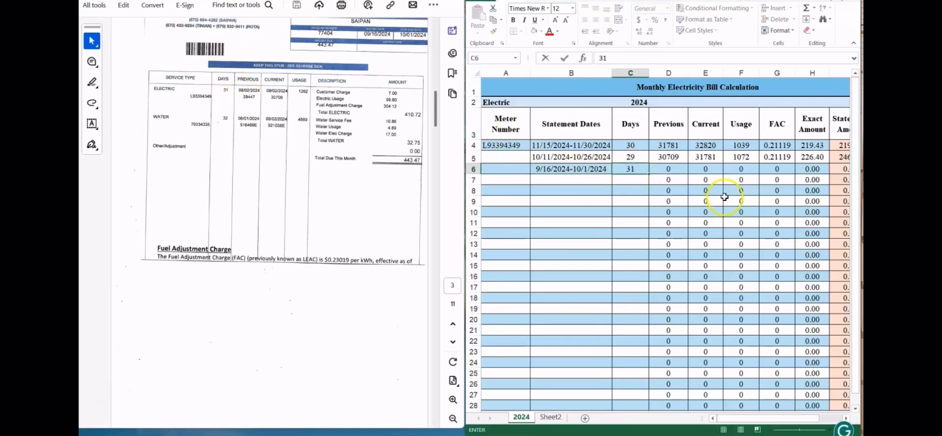
{"action": "left_click", "coordinate": [674, 168]}
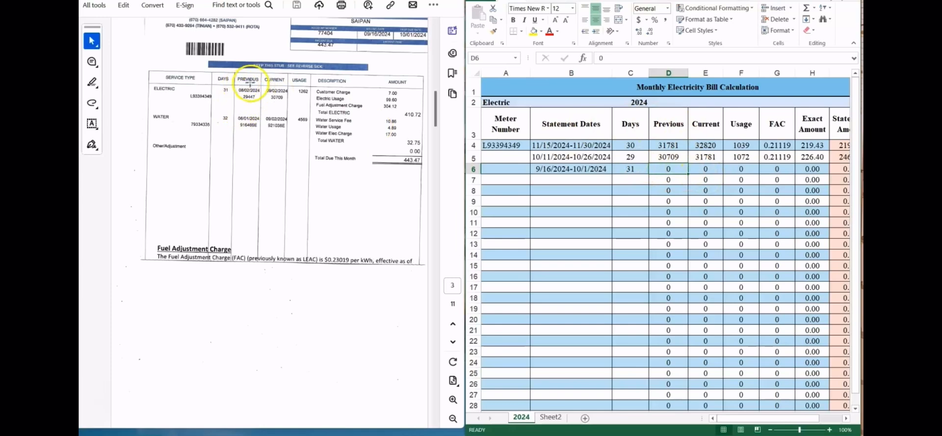
Step: Enter the electric meter readings in row 6: 29447 as Previous and 30709 as Current, and check the Usage cell
{"action": "left_click", "coordinate": [673, 170]}
{"action": "type", "text": "2"}
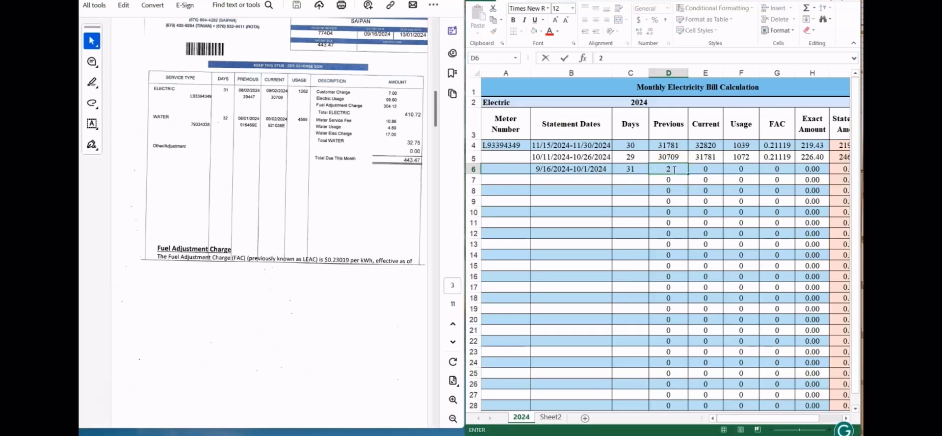
{"action": "type", "text": "9447"}
{"action": "left_click", "coordinate": [716, 168]}
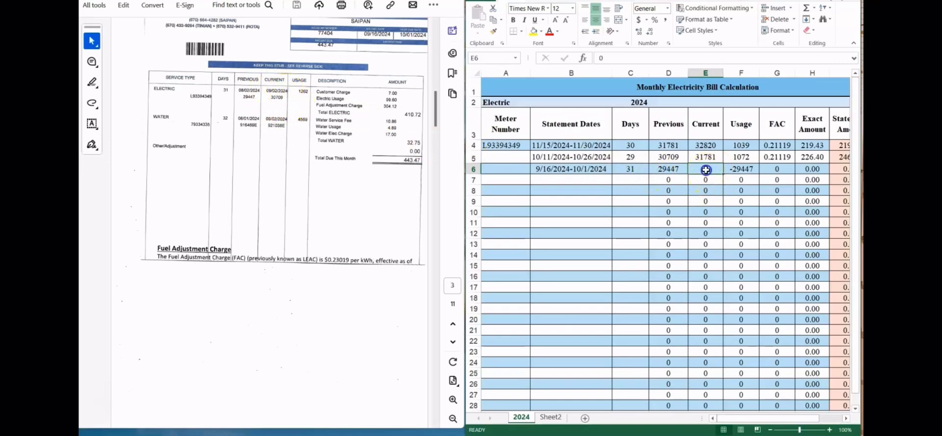
{"action": "type", "text": "30709"}
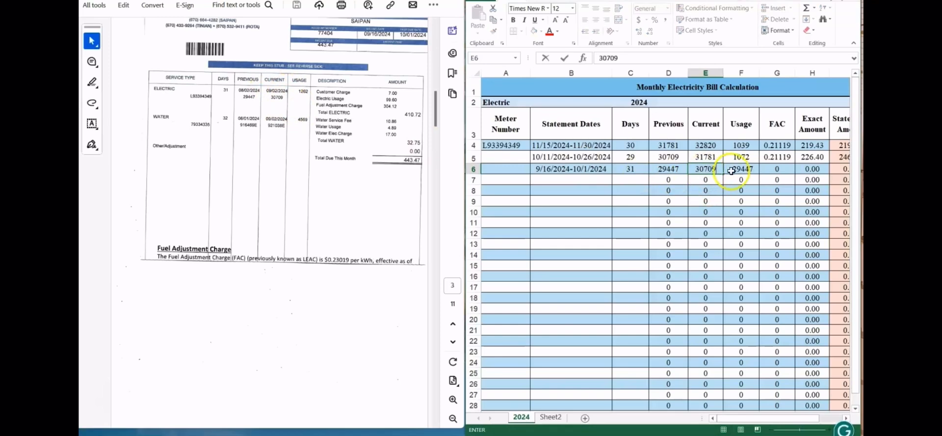
{"action": "left_click", "coordinate": [756, 167]}
{"action": "left_click", "coordinate": [737, 172]}
{"action": "left_click", "coordinate": [740, 171]}
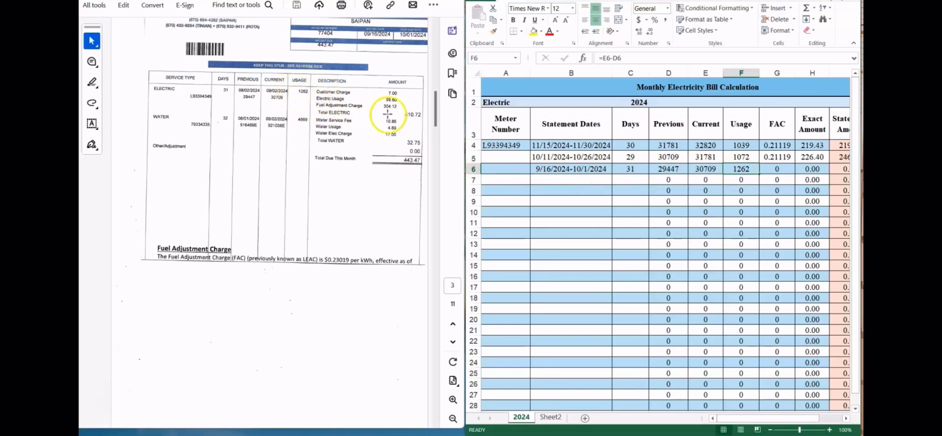
Step: Enter the fuel adjustment charge rate 0.23019 in the FAC cell of row 6 and check its Exact Amount
{"action": "left_click", "coordinate": [774, 168]}
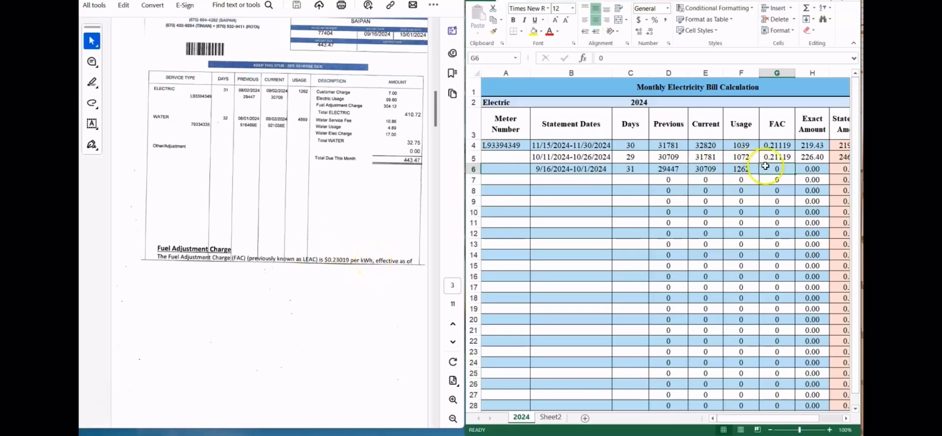
{"action": "type", "text": "0.2"}
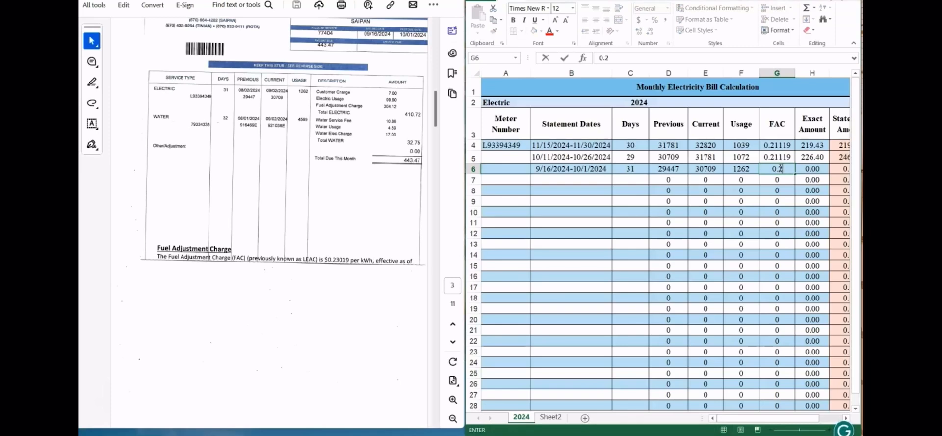
{"action": "type", "text": "3019"}
{"action": "left_click", "coordinate": [821, 170]}
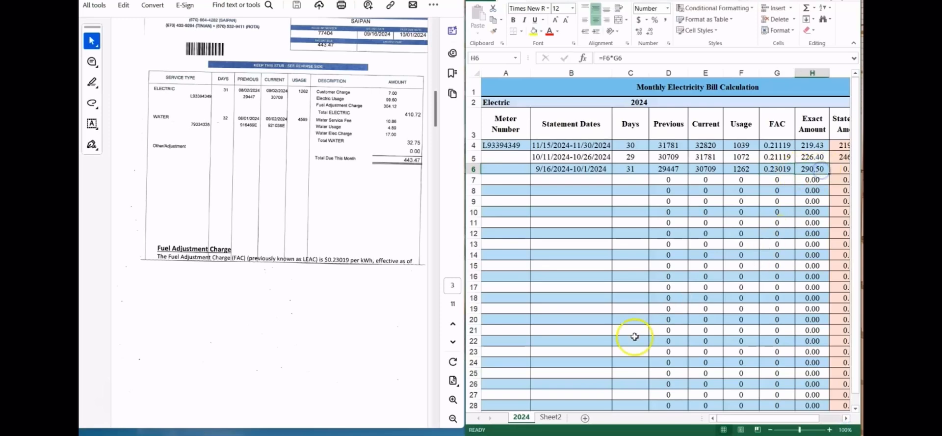
Step: Enter the billed fuel adjustment charge 304.12 as row 6's Statement Amount and check the Off Amount over cell
{"action": "left_click_drag", "start_coordinate": [725, 418], "coordinate": [752, 418]}
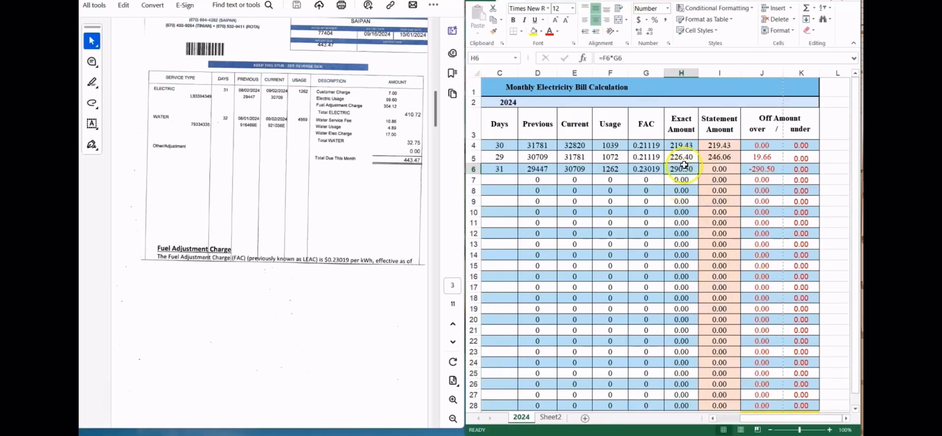
{"action": "left_click", "coordinate": [713, 167]}
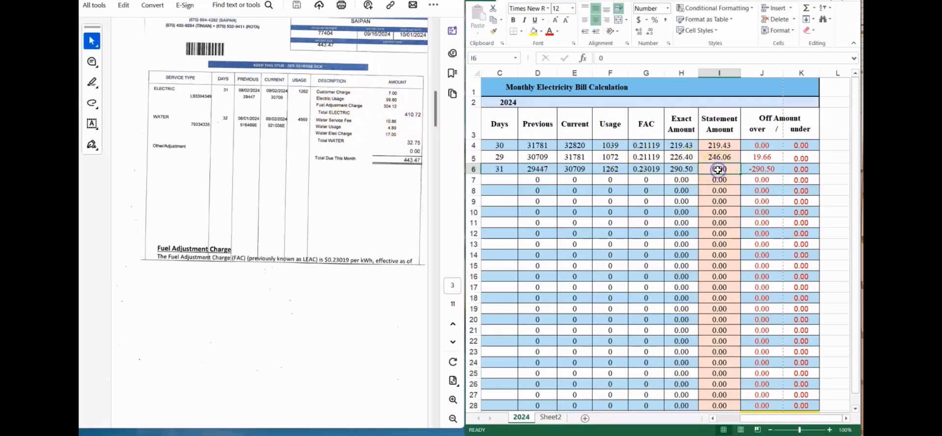
{"action": "type", "text": "304.12"}
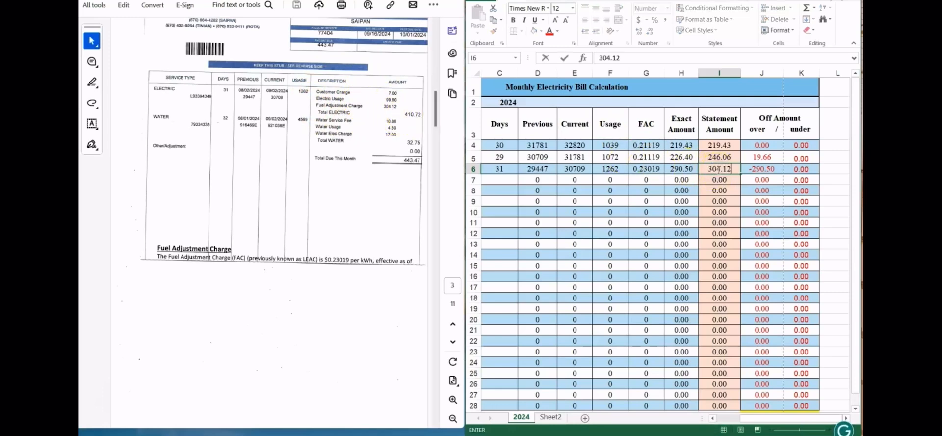
{"action": "left_click", "coordinate": [763, 176]}
{"action": "left_click", "coordinate": [759, 168]}
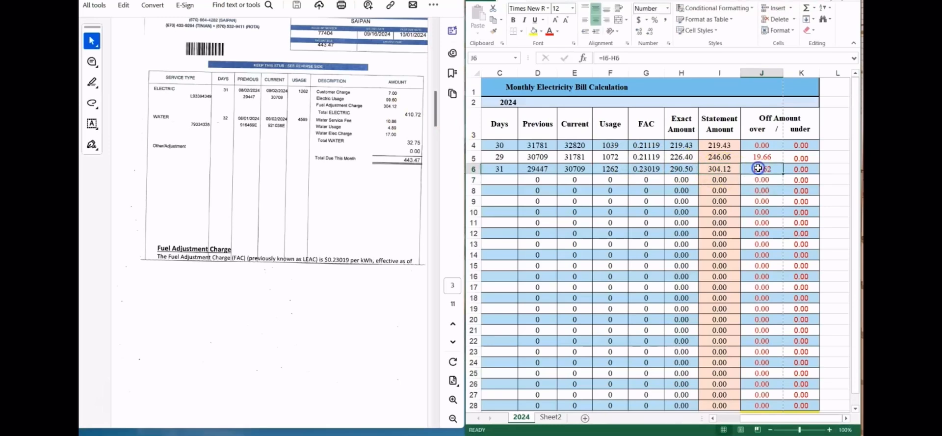
{"action": "left_click", "coordinate": [759, 167]}
Step: Enlarge the spreadsheet window to show the whole table and check the total of the over amounts in cell J29
{"action": "left_click_drag", "start_coordinate": [740, 418], "coordinate": [724, 417]}
{"action": "left_click", "coordinate": [834, 1]}
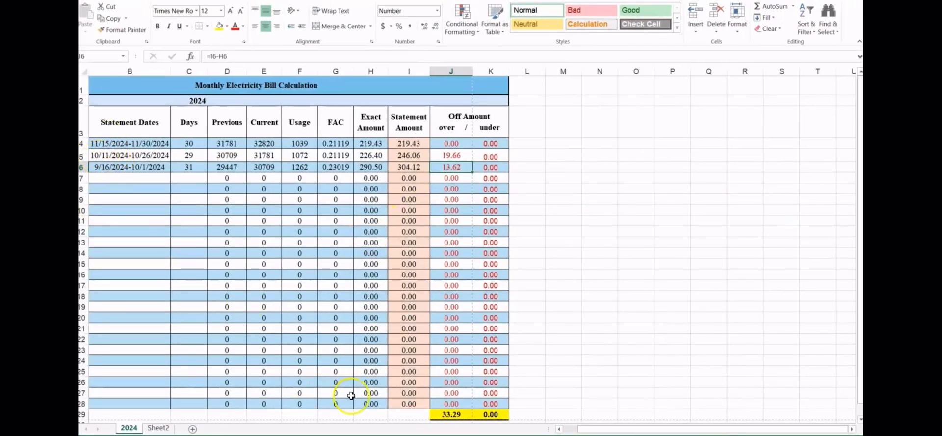
{"action": "left_click_drag", "start_coordinate": [587, 430], "coordinate": [574, 429]}
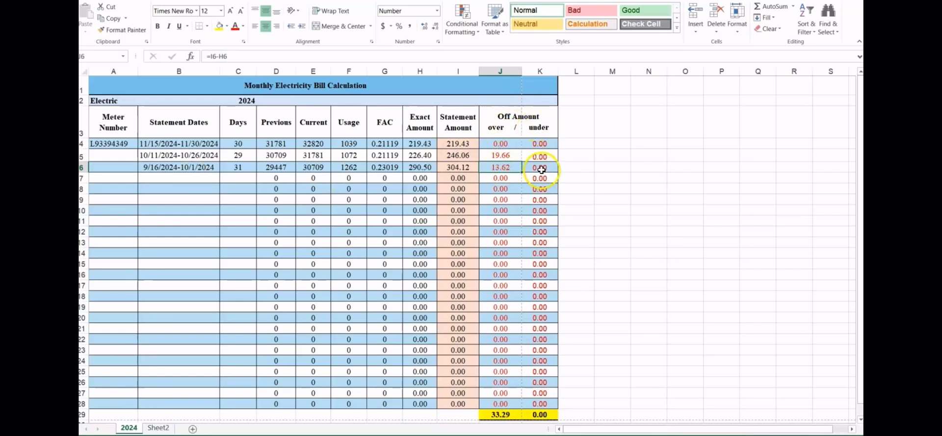
{"action": "left_click", "coordinate": [504, 413]}
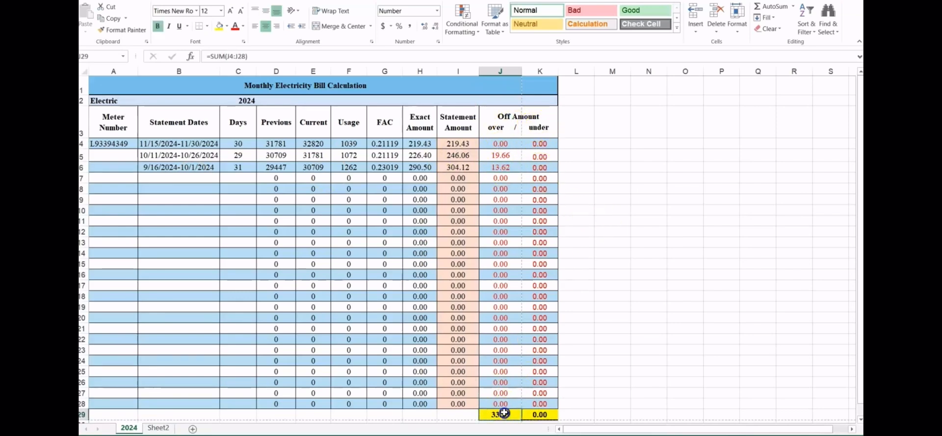